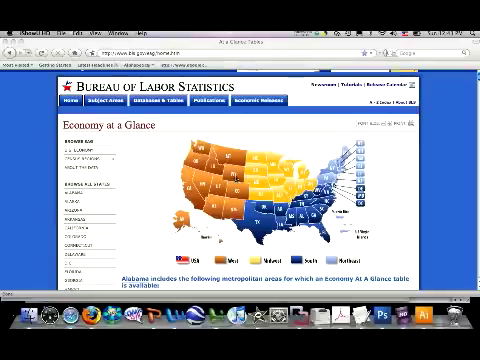
Open Wyoming's economy page and load its employment data series in a new tab.
click(316, 224)
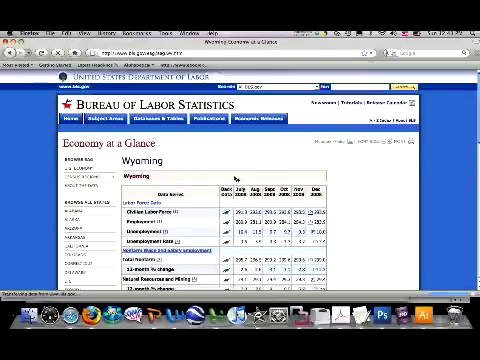
scroll(236, 179, down, 2)
scroll(236, 179, down, 1)
scroll(236, 179, down, 2)
scroll(236, 179, down, 1)
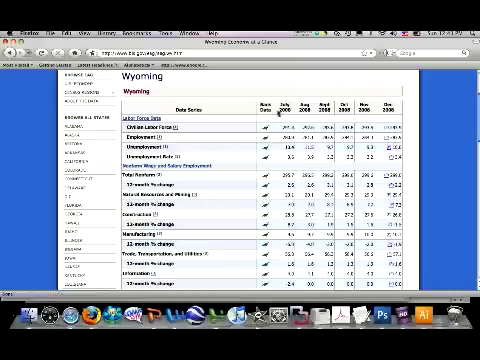
click(266, 198)
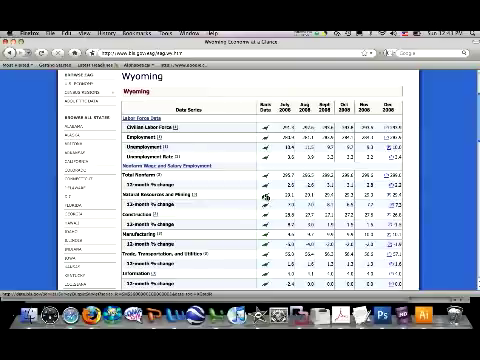
scroll(191, 181, down, 2)
scroll(191, 182, down, 3)
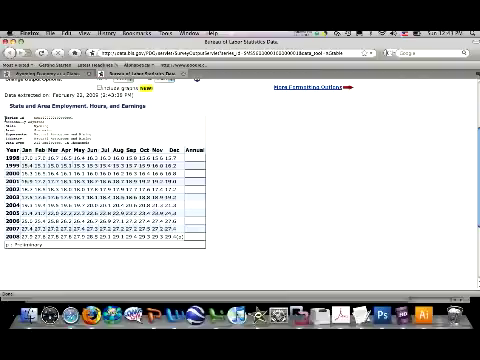
Copy the 1998–2008 Wyoming employment table from Firefox and bring up Excel.
drag(7, 157, 194, 241)
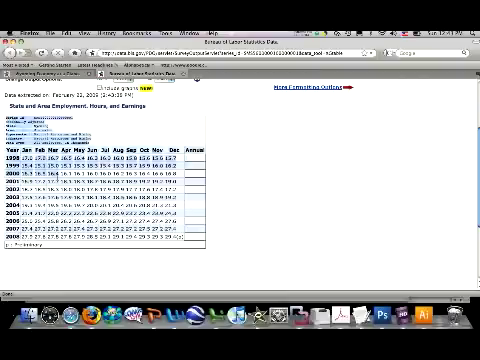
right_click(194, 241)
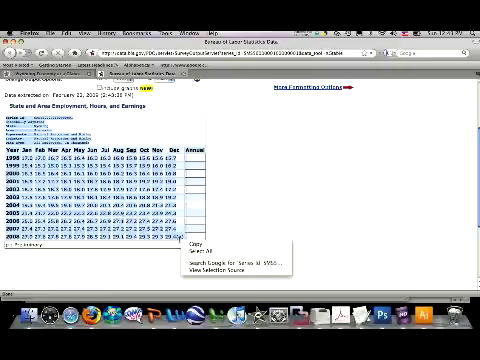
click(191, 244)
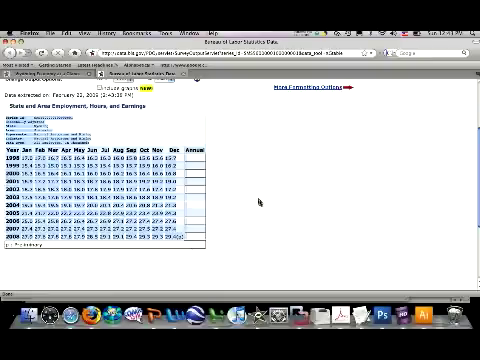
click(240, 316)
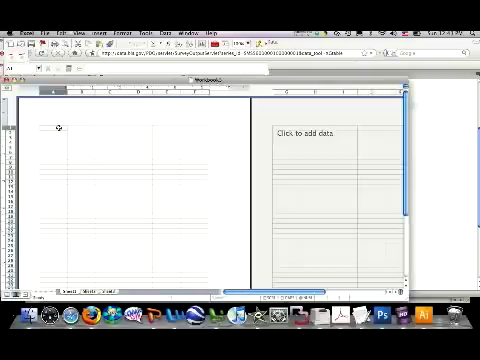
Paste the BLS table into Excel and copy its Year-through-December data block.
right_click(59, 128)
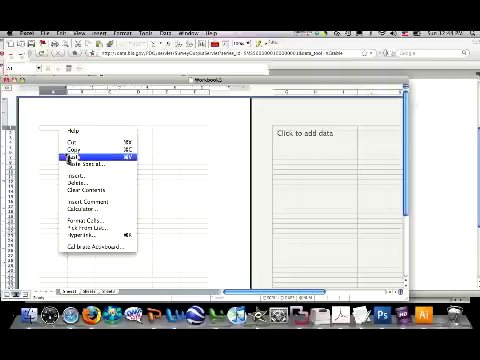
click(70, 157)
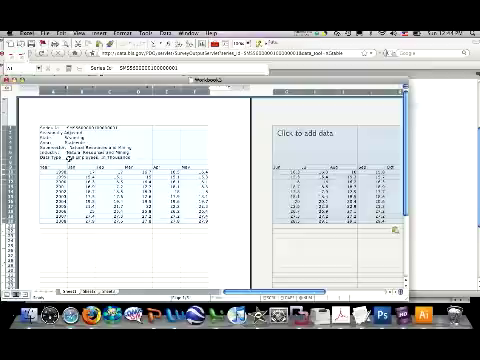
mouse_move(57, 169)
mouse_down()
mouse_move(119, 209)
mouse_move(396, 220)
mouse_move(352, 222)
mouse_up()
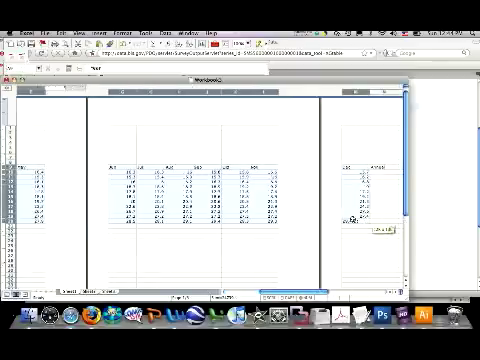
right_click(352, 221)
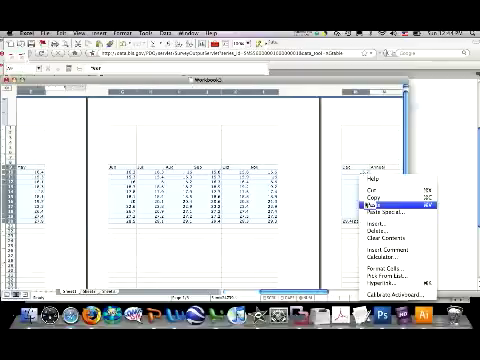
click(366, 197)
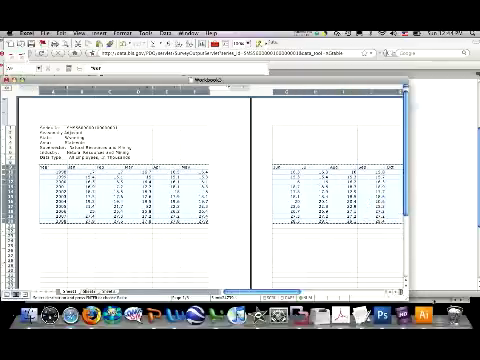
click(424, 314)
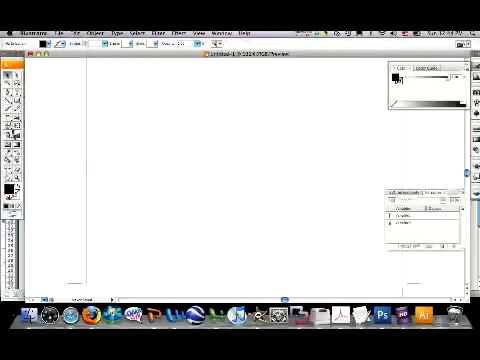
Choose the Column Graph Tool from the Graph tool flyout.
key(j)
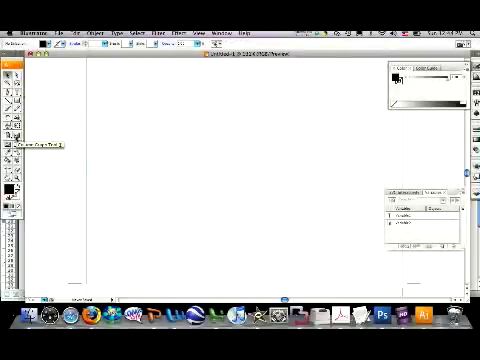
click(16, 137)
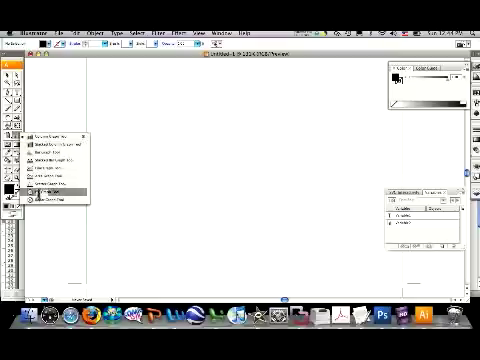
click(37, 137)
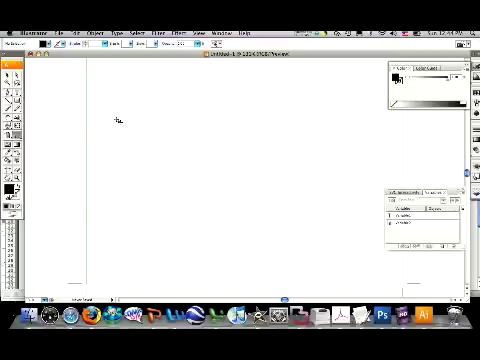
Draw a column graph on the artboard and paste the employment figures into its data grid.
drag(124, 136, 268, 241)
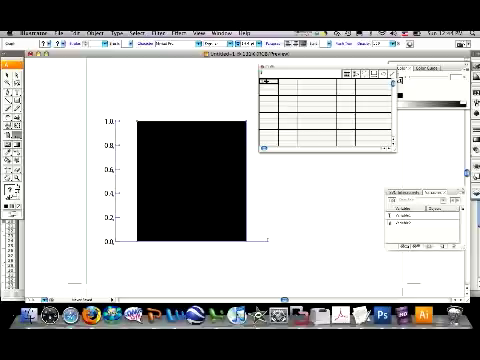
key(ctrl+v)
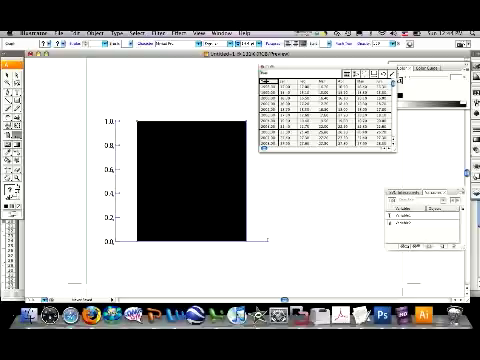
Clear and re-enter values in the upper first-column cells of the graph data.
click(268, 86)
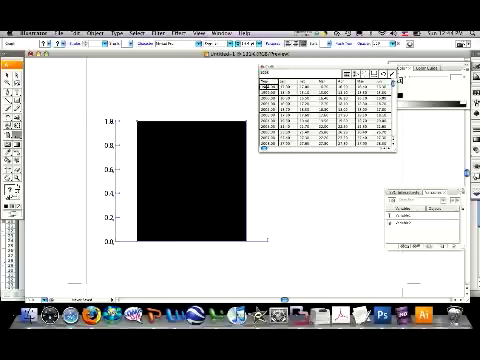
key(BackSpace)
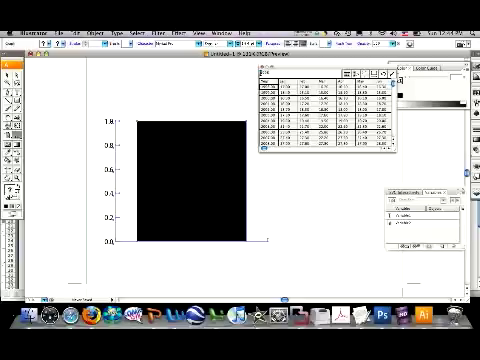
text(1)
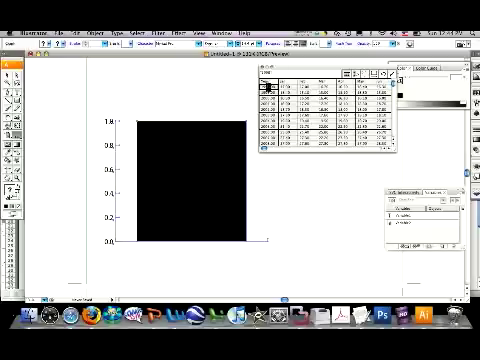
key(Return)
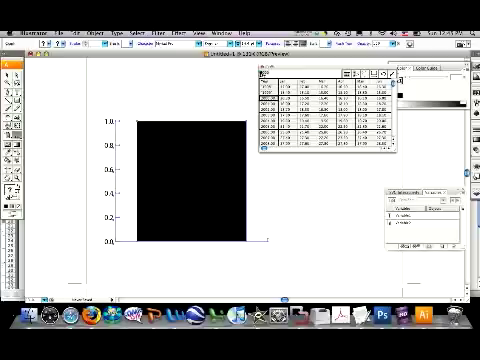
text(6)
click(268, 98)
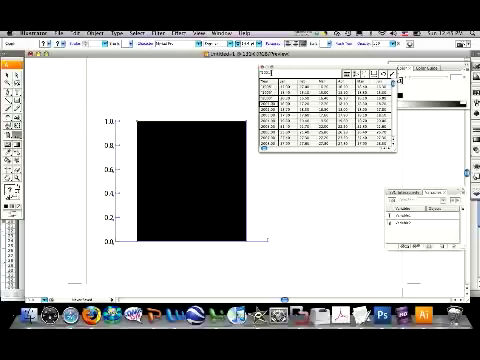
click(268, 104)
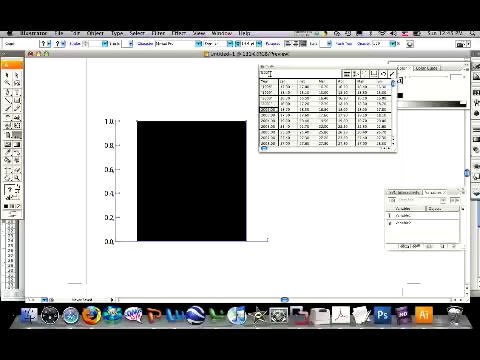
click(266, 112)
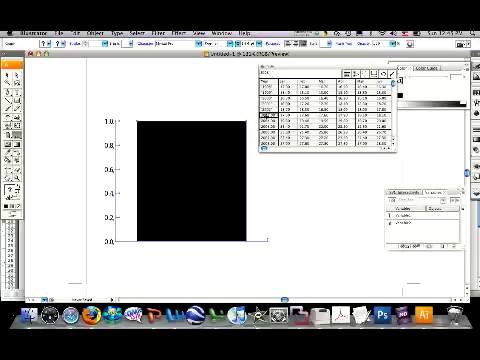
text(1100)
Enter the remaining lower-row values and apply the data to the graph.
click(268, 119)
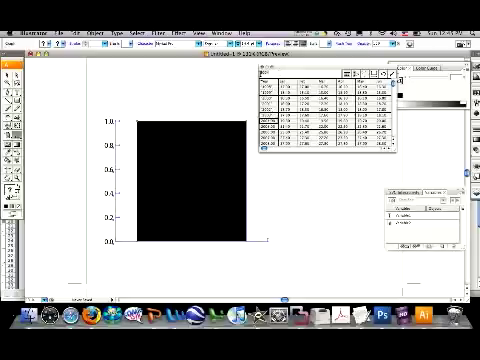
click(277, 73)
click(268, 127)
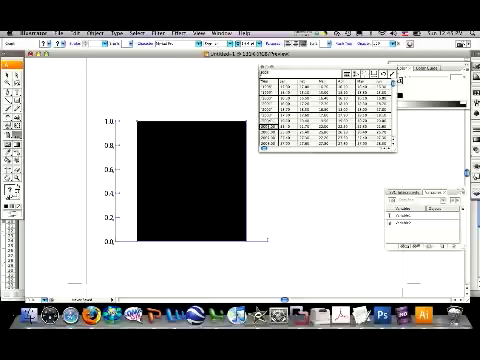
text(7)
key(Return)
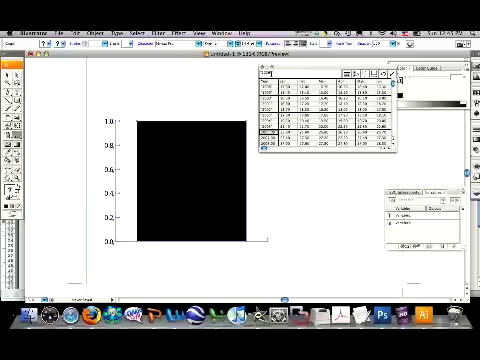
click(266, 132)
text(27)
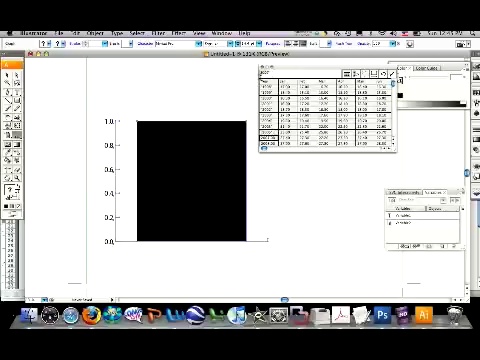
key(Return)
key(Down)
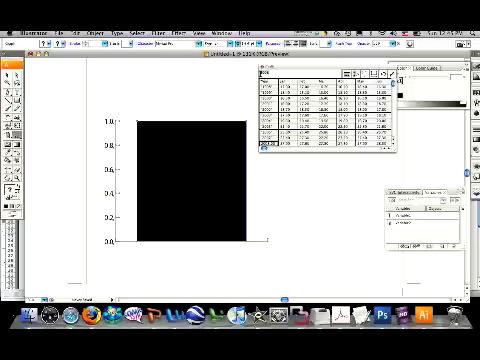
text(13.00)
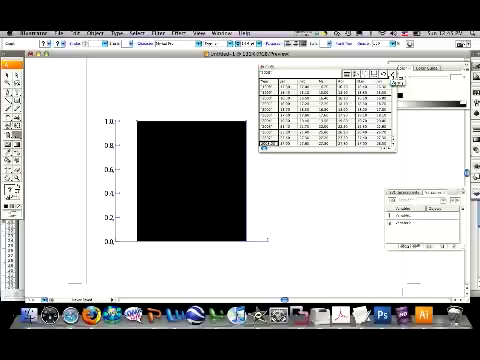
click(393, 74)
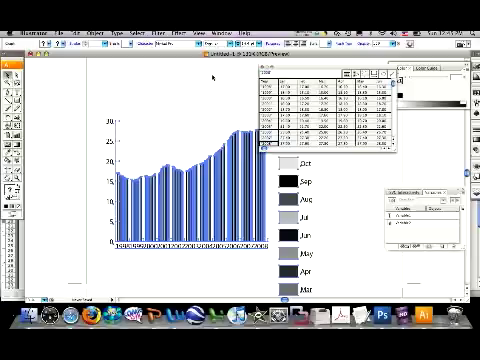
Close the Graph Data window and move the month legend up beside the chart.
click(262, 68)
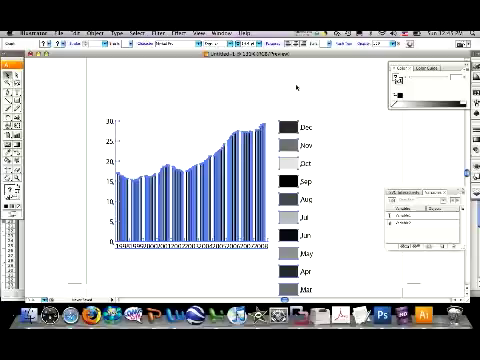
click(340, 126)
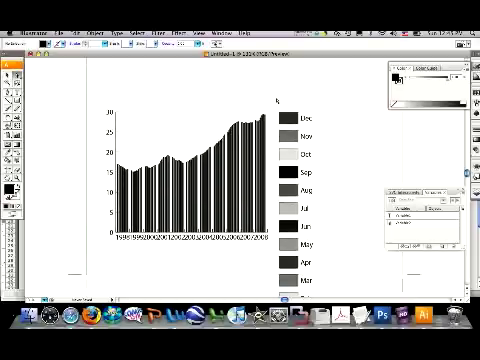
mouse_move(280, 100)
mouse_down()
mouse_move(298, 146)
mouse_move(323, 277)
mouse_move(321, 264)
mouse_up()
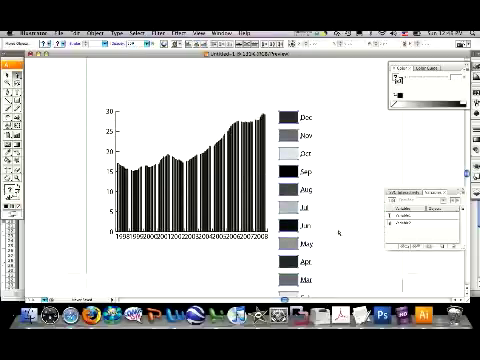
scroll(330, 226, up, 3)
drag(287, 141, 284, 90)
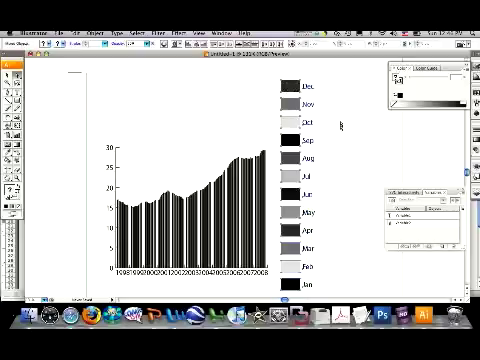
scroll(324, 130, down, 3)
scroll(327, 134, up, 3)
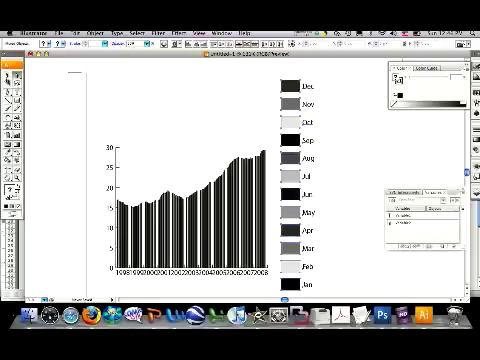
Change the chart's label font, then deselect the graph.
click(184, 225)
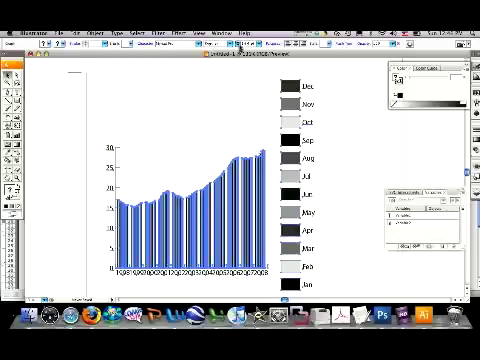
key(Down)
key(Down)
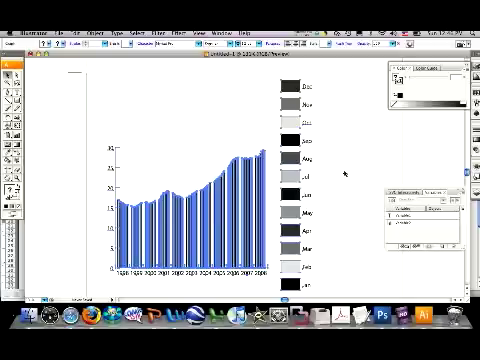
click(344, 174)
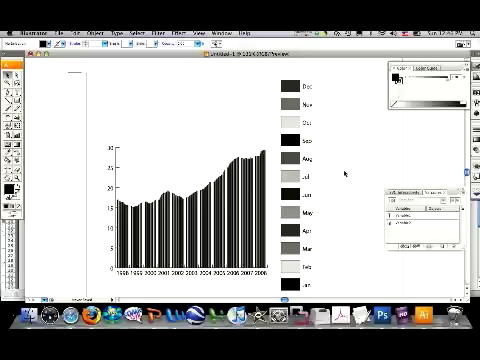
scroll(341, 194, down, 2)
scroll(341, 194, up, 3)
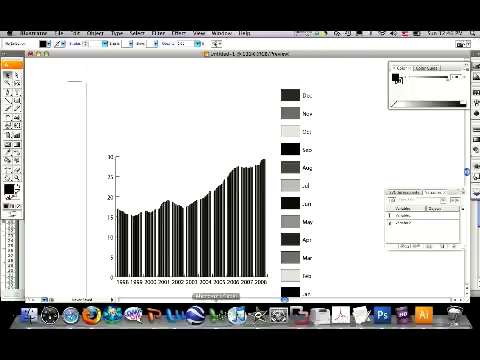
Copy Excel's header lines from Seasonally Adjusted through Data Type.
click(217, 316)
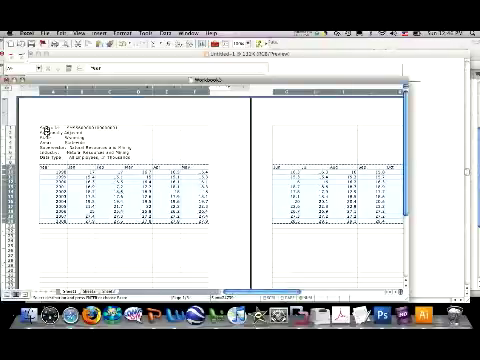
click(38, 135)
drag(38, 135, 143, 158)
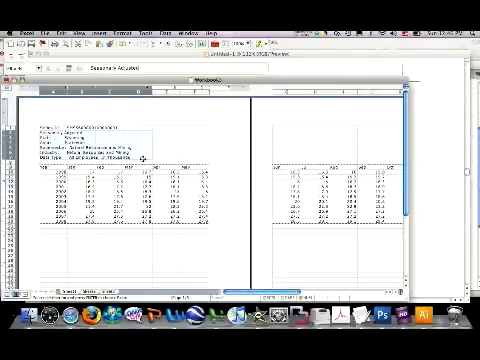
right_click(143, 158)
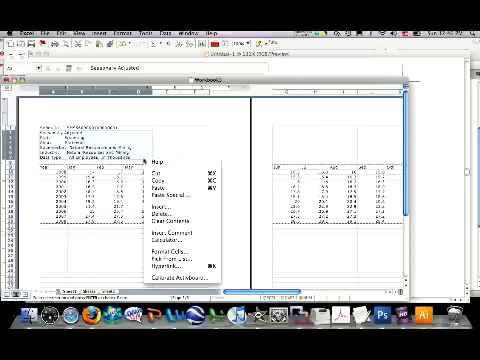
click(157, 180)
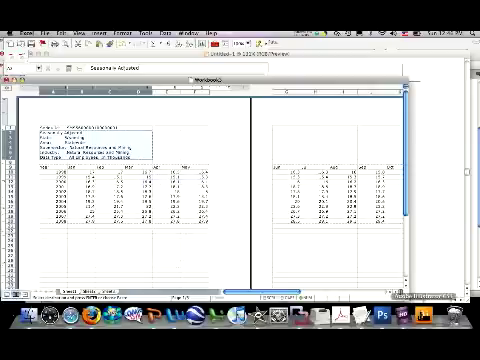
Paste the header text into Illustrator and place it above the chart's left side.
click(424, 316)
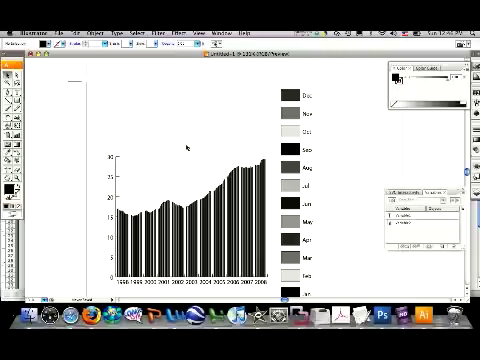
key(super+v)
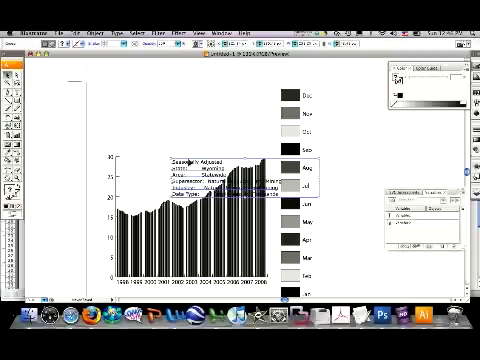
key(super+v)
drag(170, 113, 134, 107)
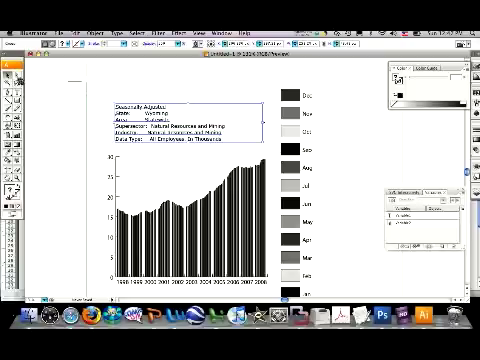
Delete the Supersector header line and nudge the Industry and Data Type lines up.
click(208, 93)
click(212, 115)
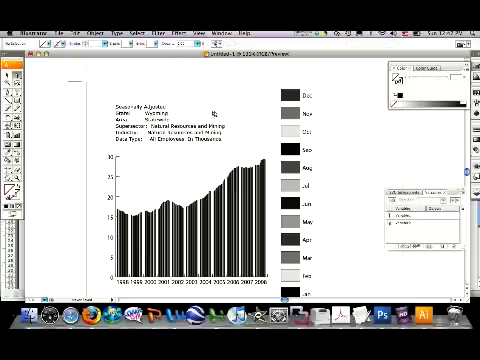
click(212, 131)
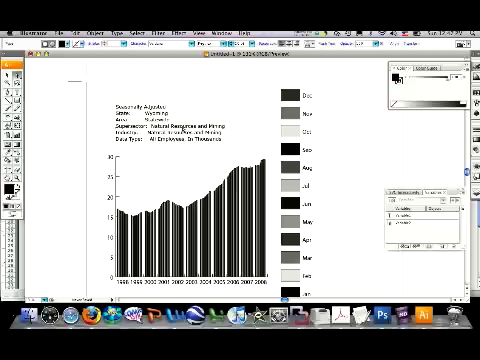
key(Delete)
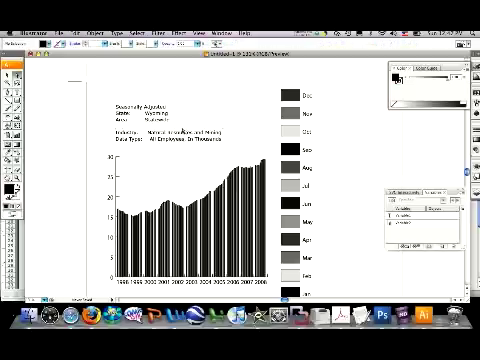
click(197, 147)
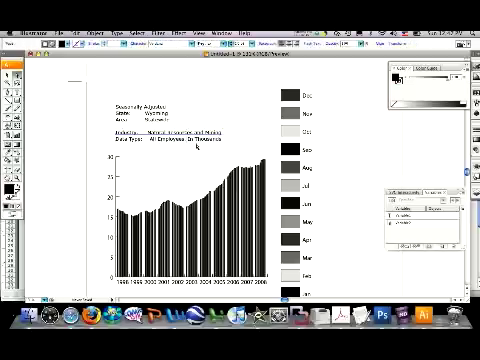
key(Up)
key(Up)
key(Up)
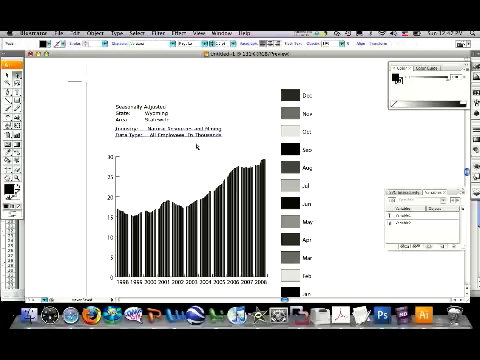
key(Up)
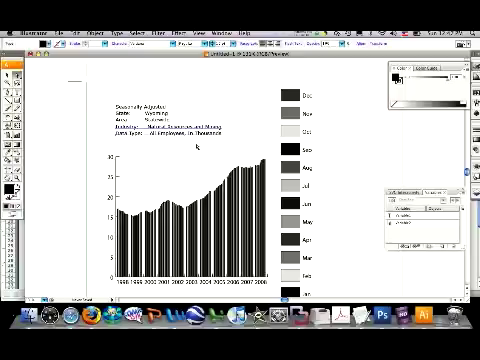
key(Up)
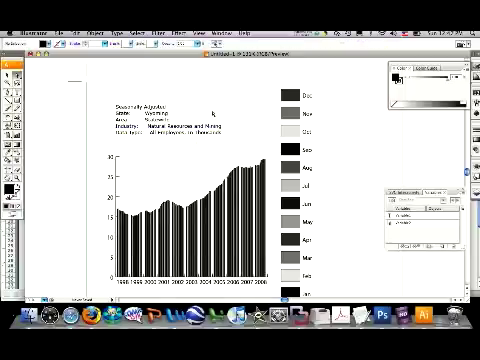
scroll(213, 113, down, 3)
scroll(213, 112, up, 2)
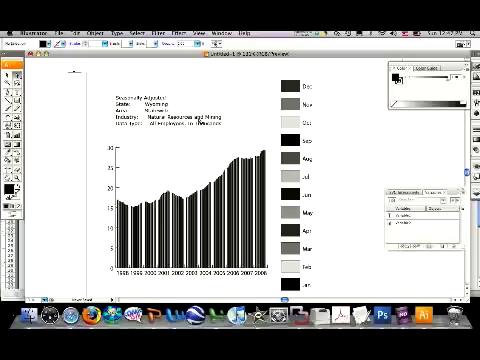
Select the word Wyoming in the header with the Type tool.
click(200, 117)
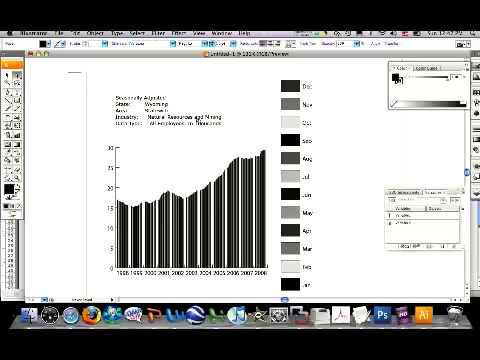
key(t)
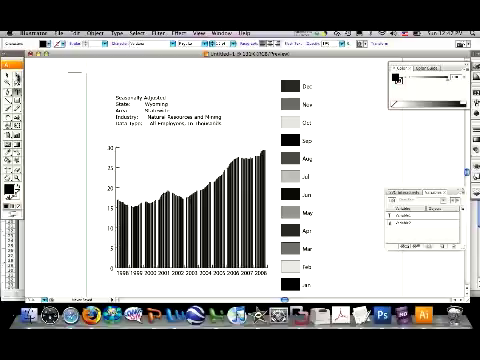
click(147, 104)
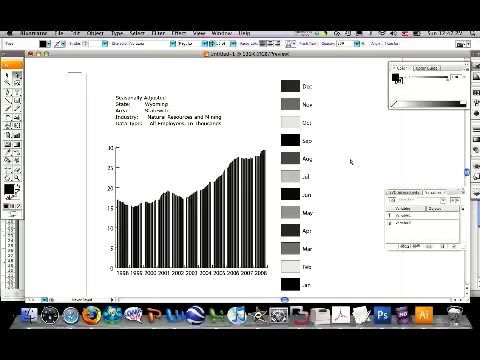
Delete both existing variables from the Variables panel, confirming each deletion.
click(405, 246)
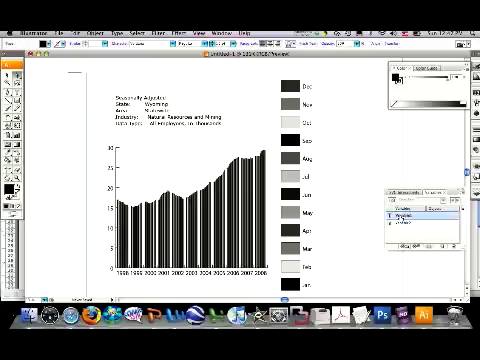
click(452, 247)
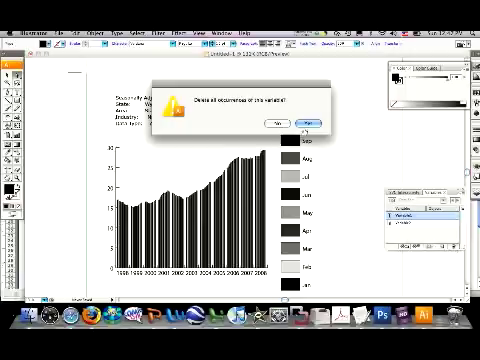
click(309, 124)
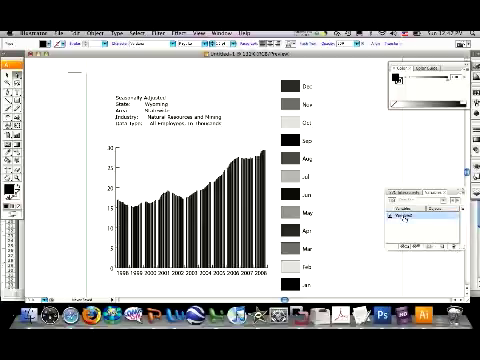
click(452, 247)
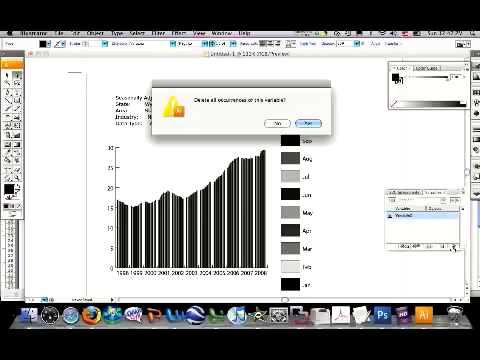
click(310, 124)
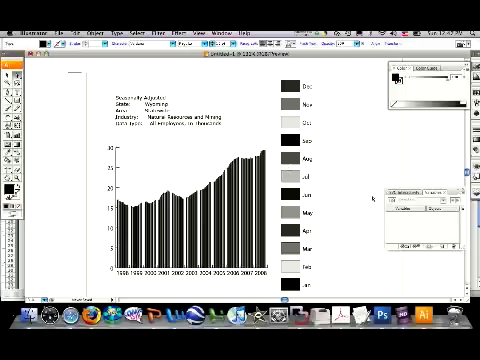
Bind the column graph to a new graph-data variable with Make Dynamic.
click(409, 247)
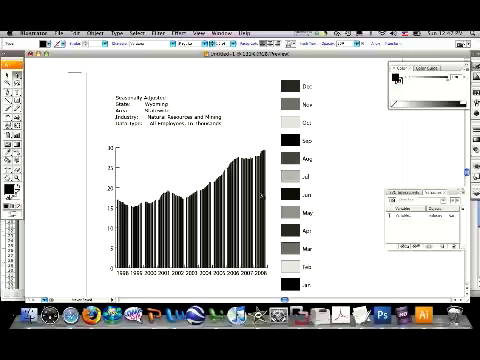
click(170, 118)
click(197, 212)
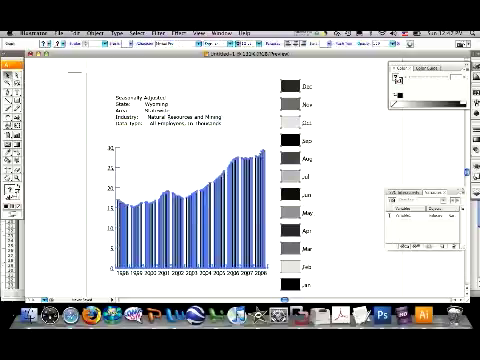
click(406, 246)
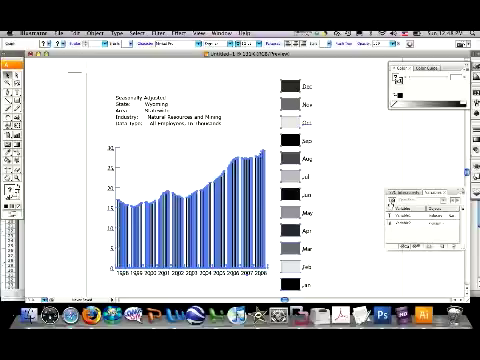
Give the current data set a new name and deselect the chart.
click(427, 201)
key(Return)
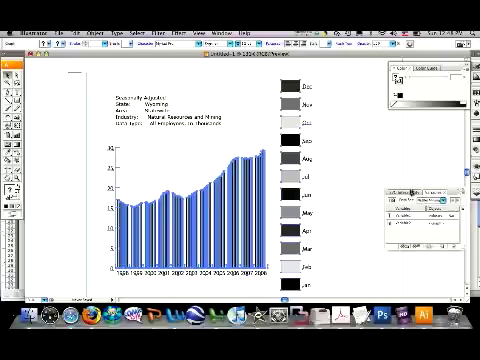
click(354, 162)
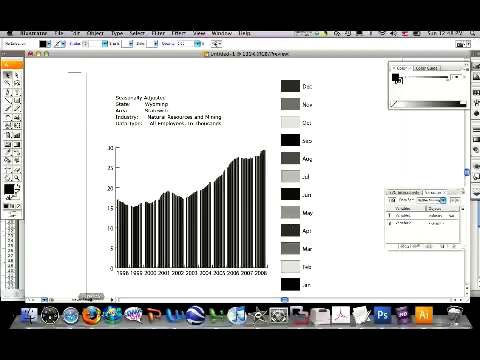
Show Wyoming's BLS Construction employment table in Firefox.
key(super+Tab)
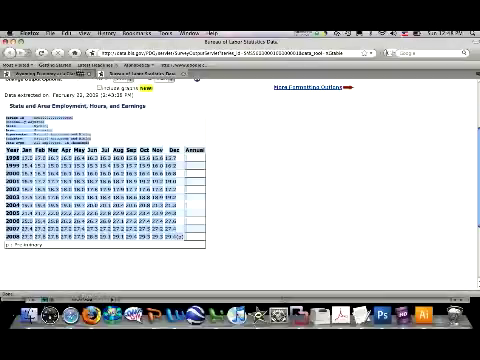
click(76, 74)
scroll(107, 119, down, 1)
scroll(240, 190, down, 1)
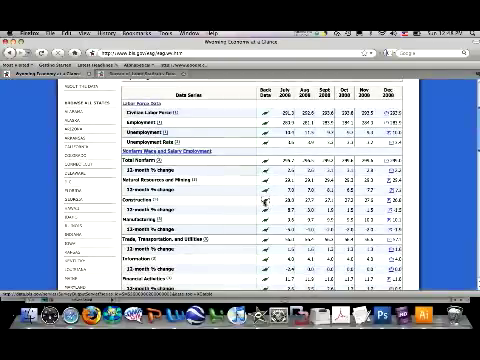
click(265, 200)
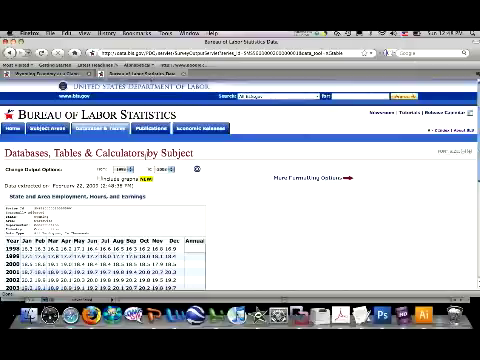
scroll(148, 158, down, 3)
scroll(147, 160, down, 1)
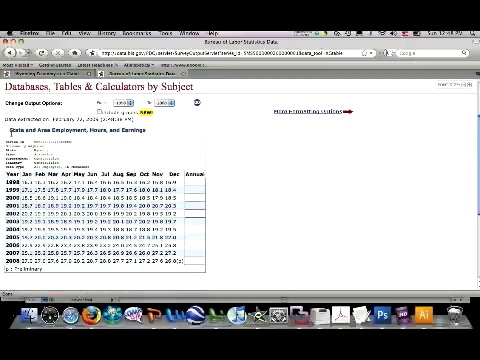
Copy the 1998–2008 Construction table contents.
drag(6, 141, 197, 264)
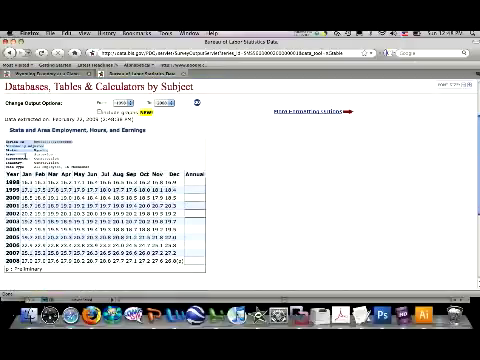
right_click(176, 262)
click(182, 268)
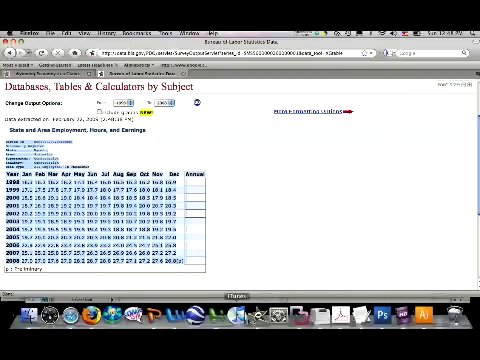
Paste the Construction table into cell A1 of Excel's Sheet2.
click(214, 316)
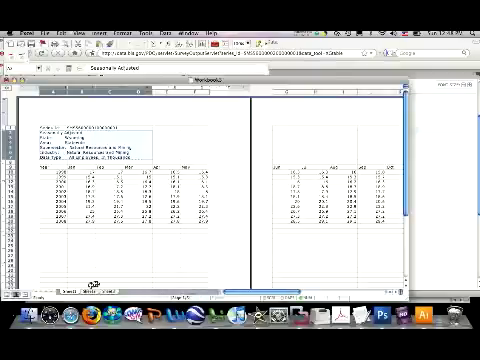
click(91, 290)
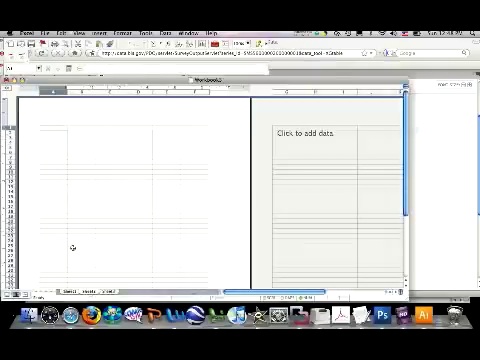
right_click(47, 127)
click(67, 156)
scroll(105, 158, down, 3)
scroll(89, 128, up, 1)
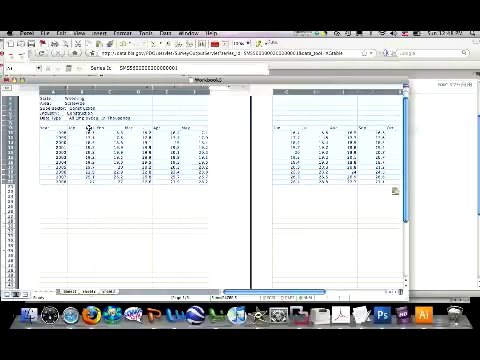
Copy the block of monthly values and return to Illustrator.
mouse_move(87, 138)
mouse_down()
mouse_move(268, 186)
mouse_move(410, 180)
mouse_up()
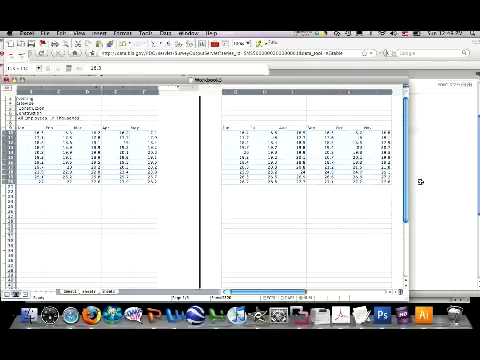
drag(410, 180, 362, 182)
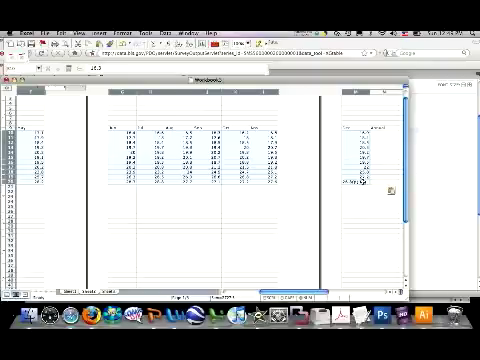
right_click(361, 182)
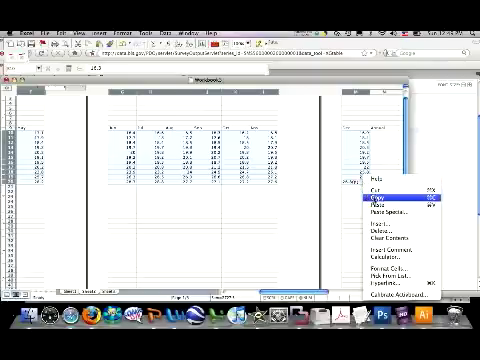
click(364, 197)
scroll(160, 119, left, 5)
click(424, 317)
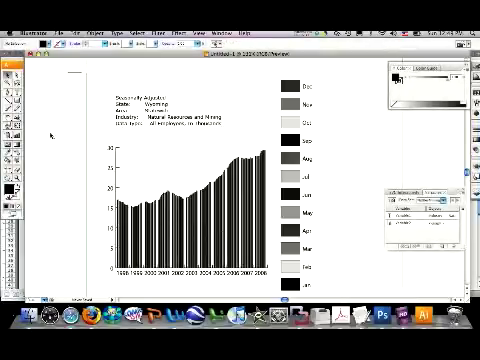
Open the Graph Data table for the column graph.
key(t)
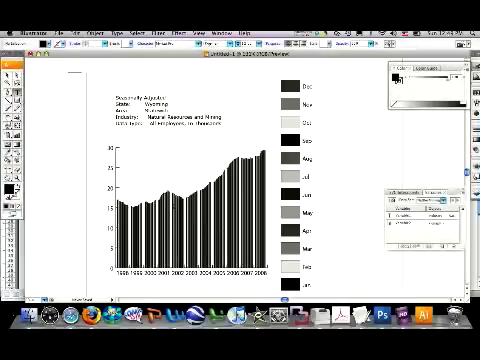
key(v)
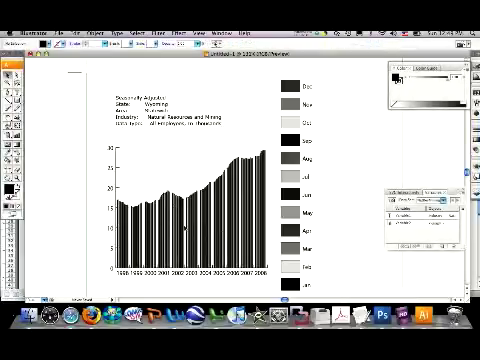
click(184, 227)
right_click(181, 226)
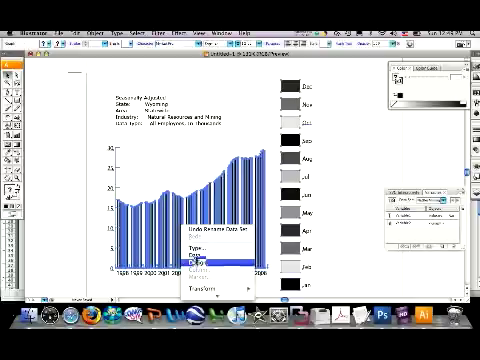
click(205, 256)
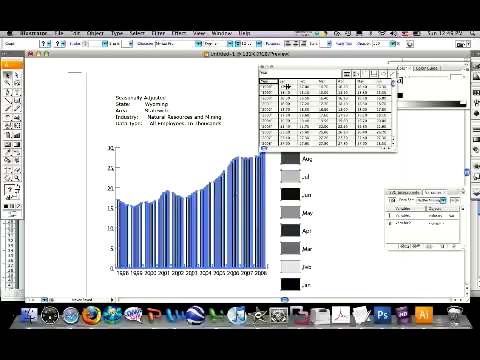
Apply the pasted values to the graph and close the data table.
drag(284, 86, 325, 148)
scroll(325, 110, down, 10)
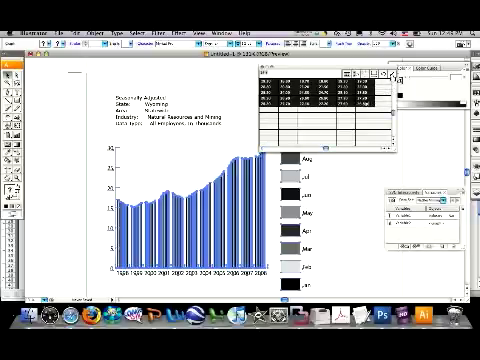
click(392, 76)
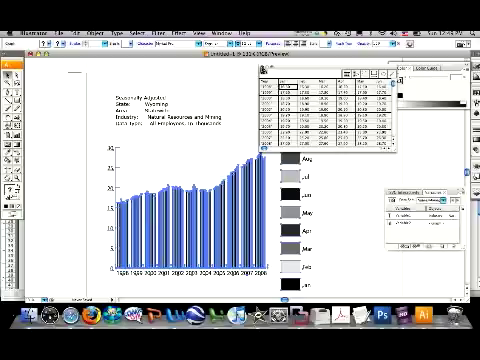
click(263, 70)
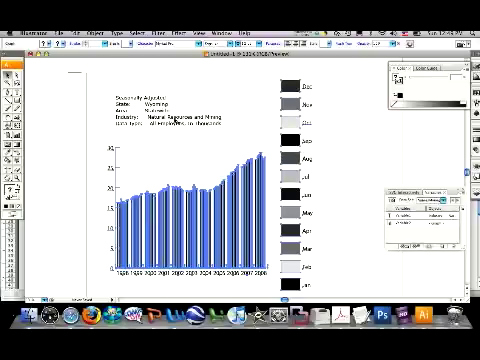
Replace 'Natural Resources and Mining' in the header's Industry line with Construction.
click(125, 100)
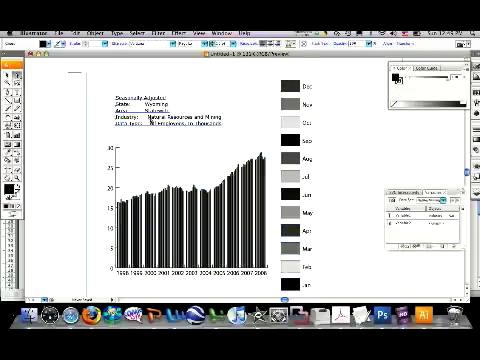
key(ctrl+shift+a)
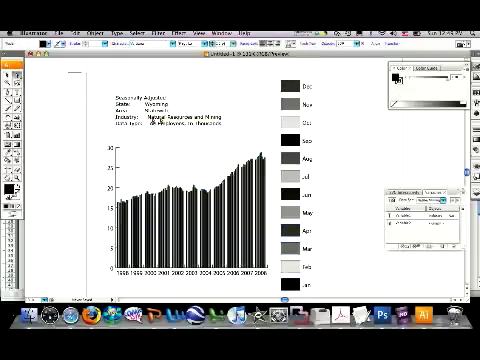
click(149, 118)
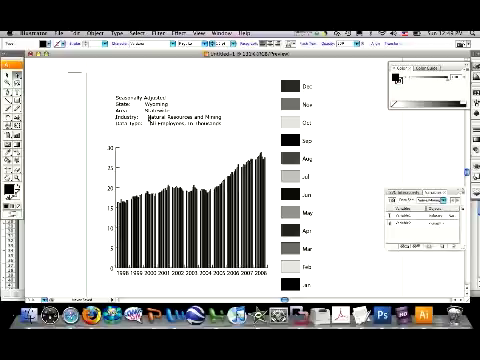
drag(149, 118, 220, 118)
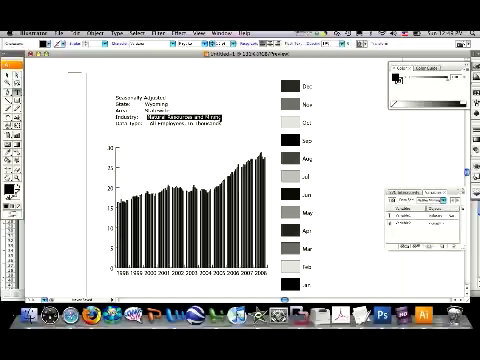
text(Construction)
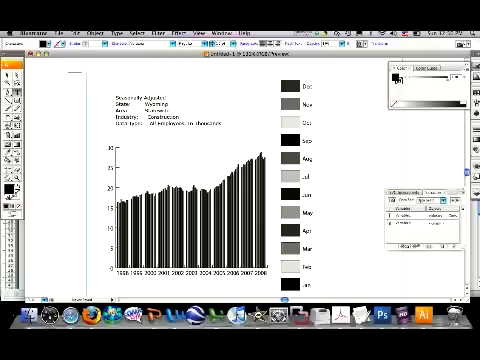
Toggle the data set to Natural Resources and Mining, then back to Construction.
click(425, 200)
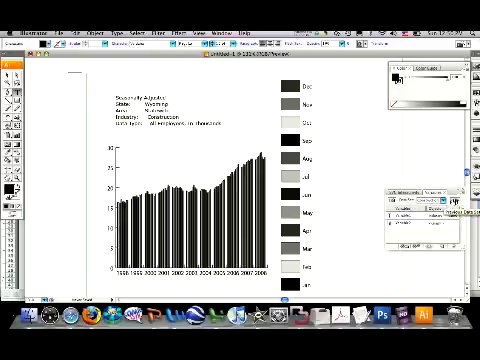
click(455, 200)
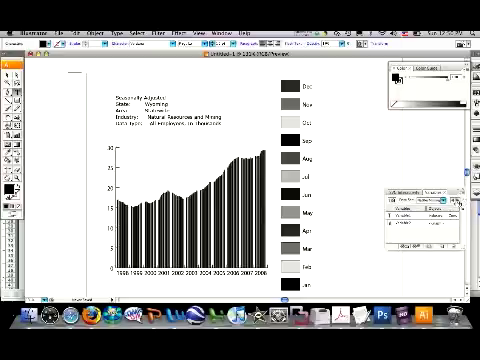
click(456, 201)
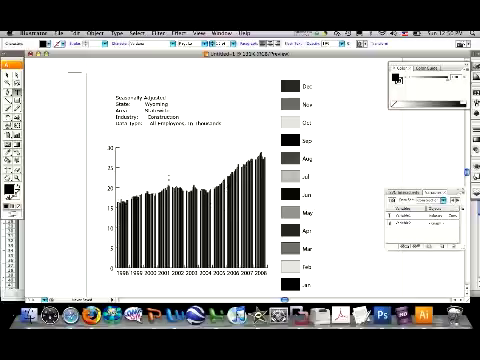
Open the Graph Data table for the column graph.
key(Escape)
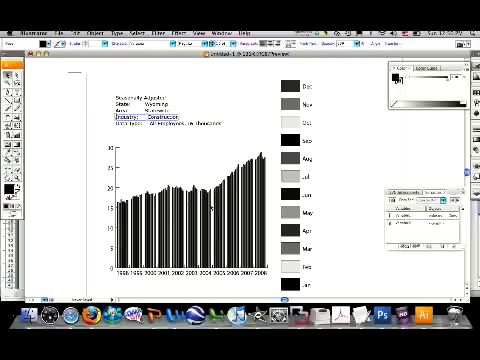
click(211, 207)
right_click(212, 208)
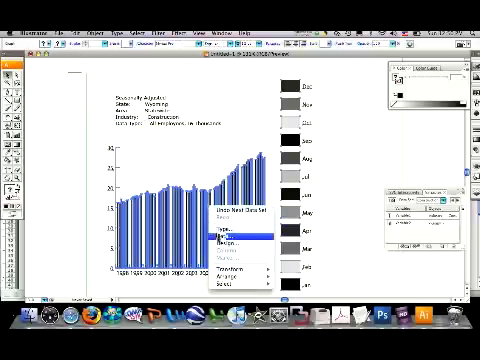
click(232, 237)
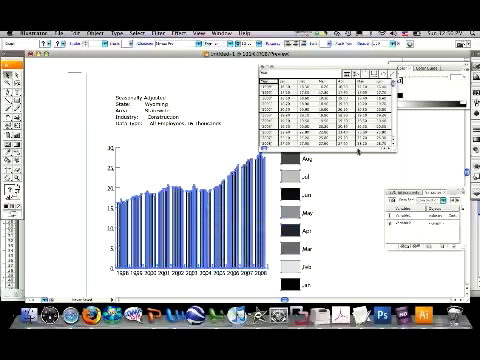
Enter the updated Construction figures, apply them, and close the data table.
click(358, 150)
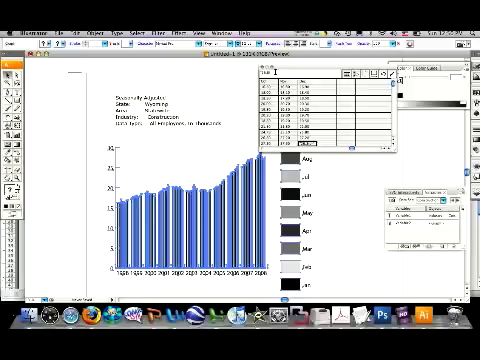
key(Return)
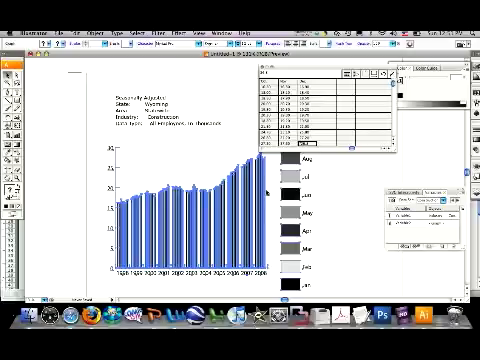
click(391, 80)
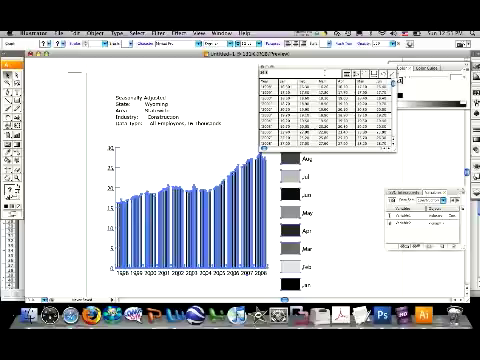
click(266, 70)
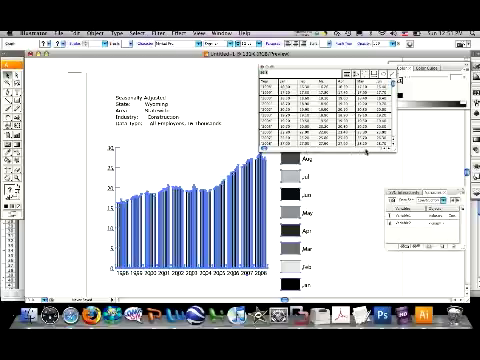
click(366, 150)
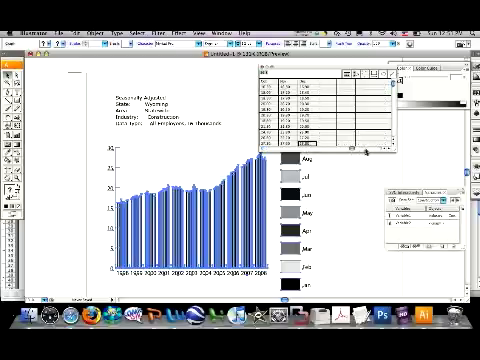
click(263, 70)
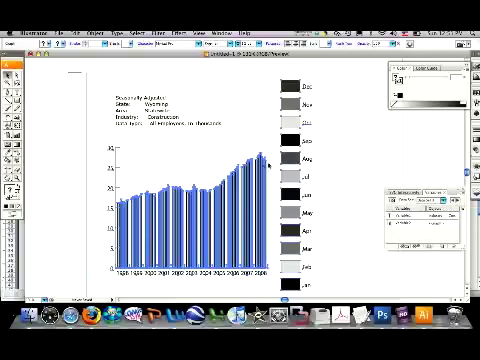
Select the September legend swatch and its columns with Group Selection.
click(327, 158)
click(200, 210)
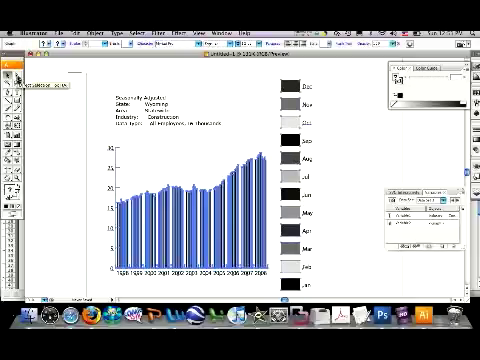
drag(16, 72, 43, 86)
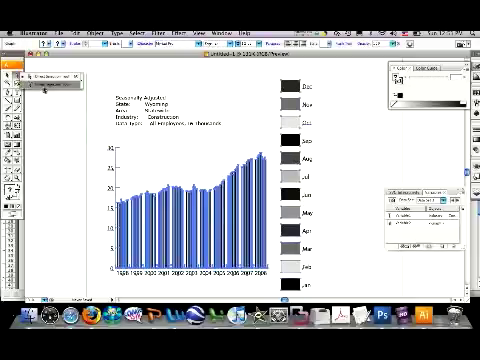
click(344, 142)
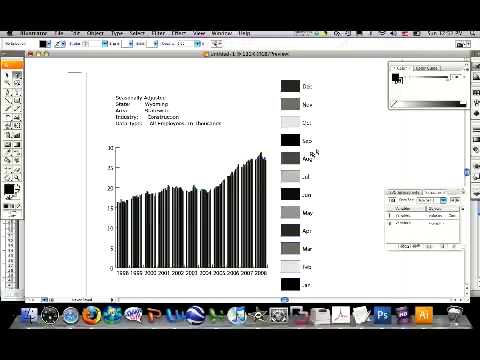
click(283, 146)
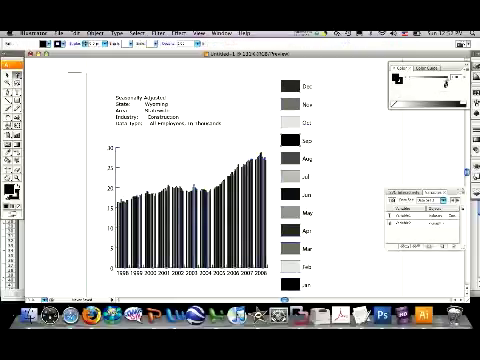
Fill the September columns dark red in CMYK, then clear the selection.
click(462, 67)
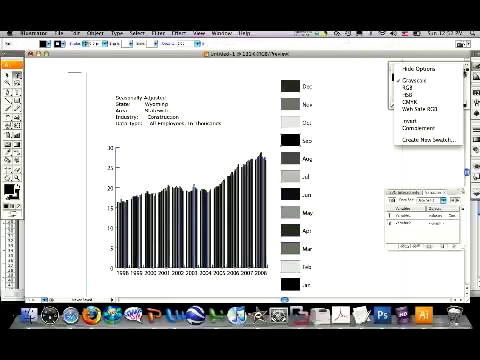
click(437, 103)
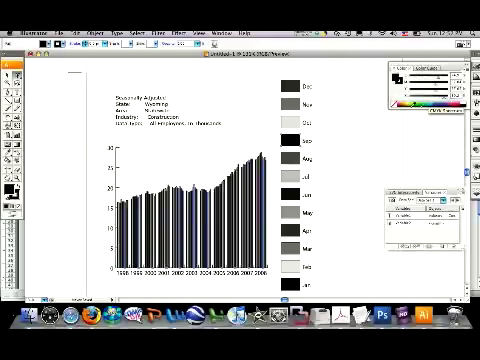
click(440, 108)
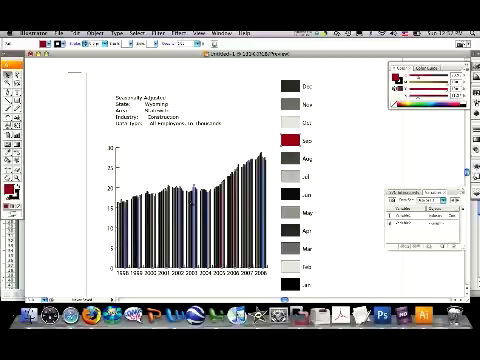
key(ctrl+a)
click(198, 171)
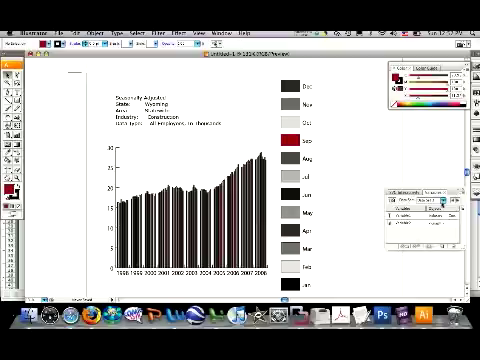
Toggle data sets: Natural Resources and Mining, Construction, then Natural Resources and Mining again.
click(459, 202)
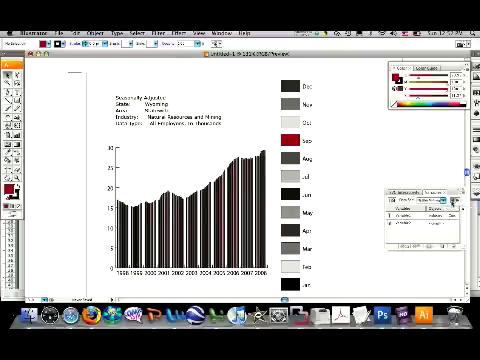
click(455, 202)
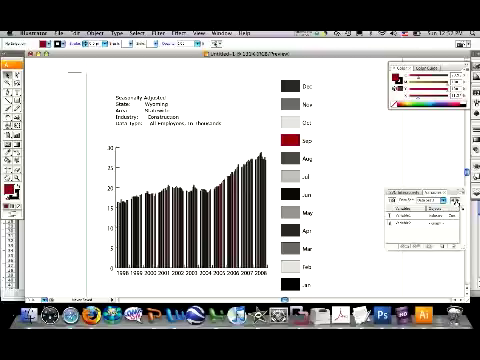
click(458, 202)
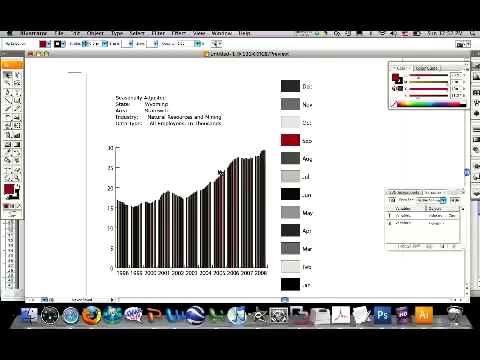